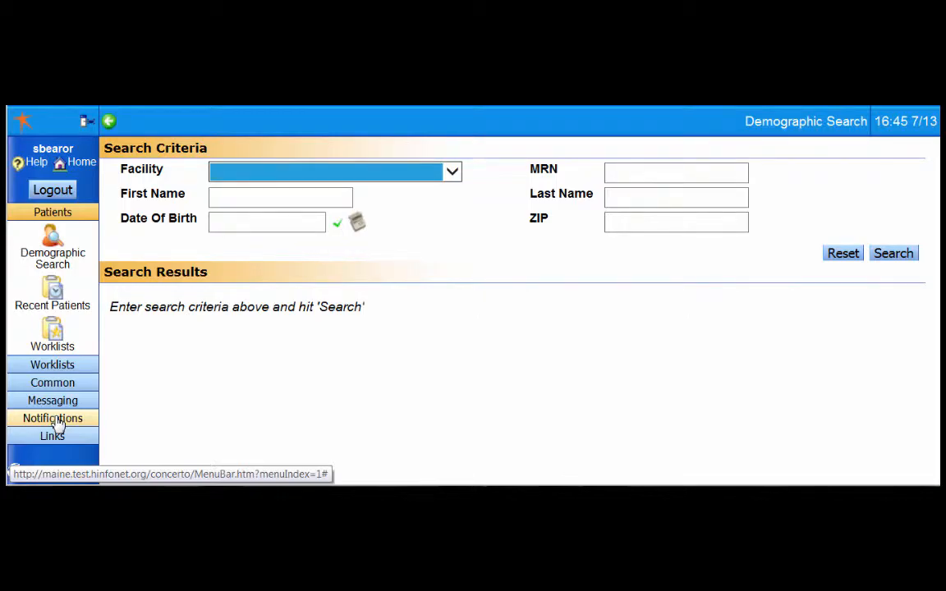
- Open the My Subscriptions notification settings and check the e-mail address used for delivery
{"action": "left_click", "coordinate": [53, 419]}
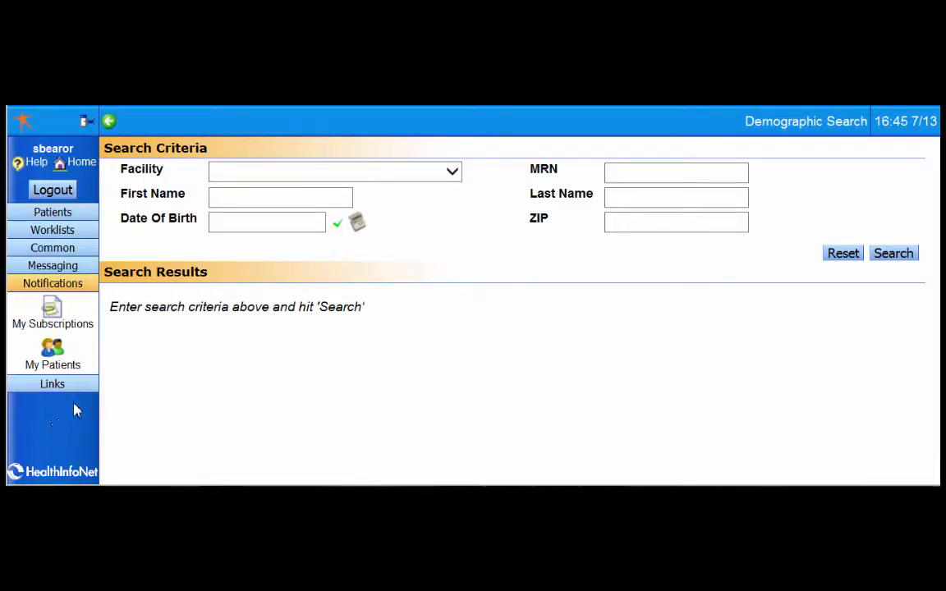
{"action": "left_click", "coordinate": [75, 327]}
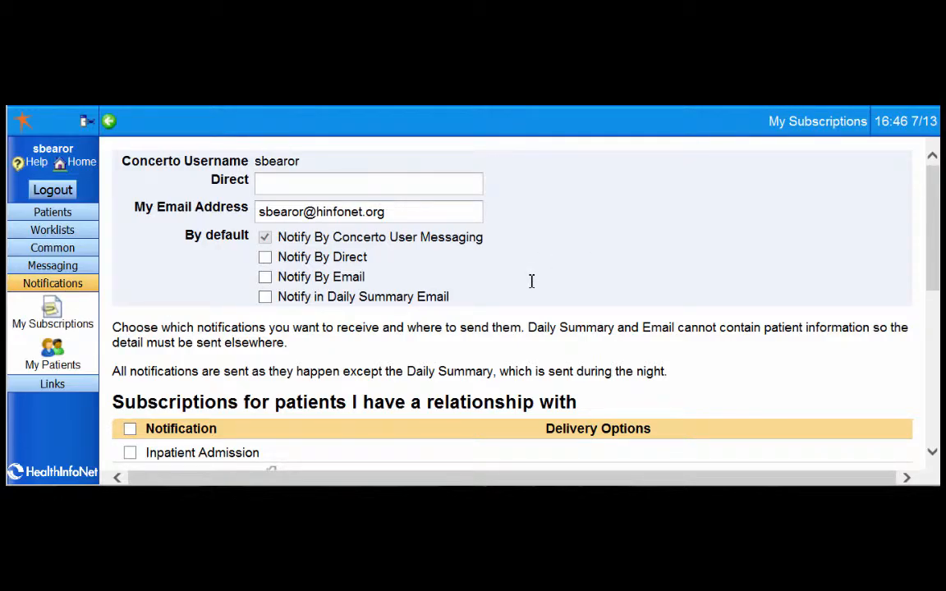
{"action": "scroll", "coordinate": [544, 302], "scroll_direction": "down", "scroll_amount": 3}
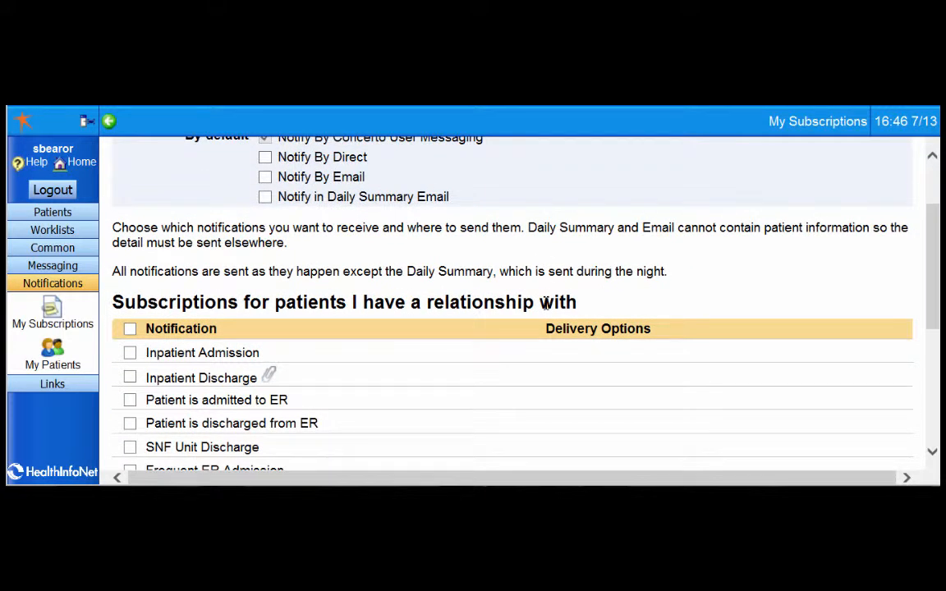
{"action": "scroll", "coordinate": [543, 303], "scroll_direction": "up", "scroll_amount": 3}
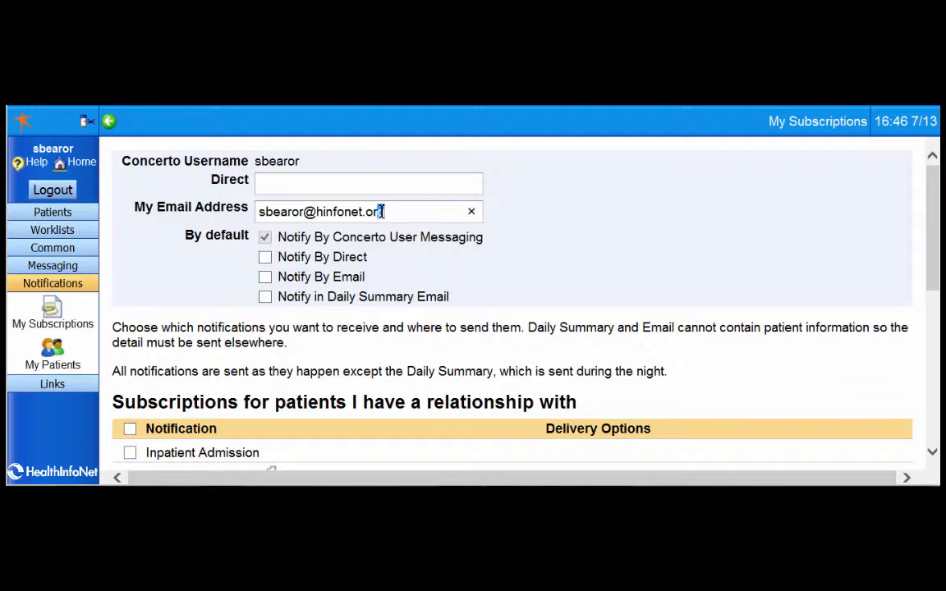
{"action": "left_click_drag", "start_coordinate": [383, 212], "coordinate": [300, 211]}
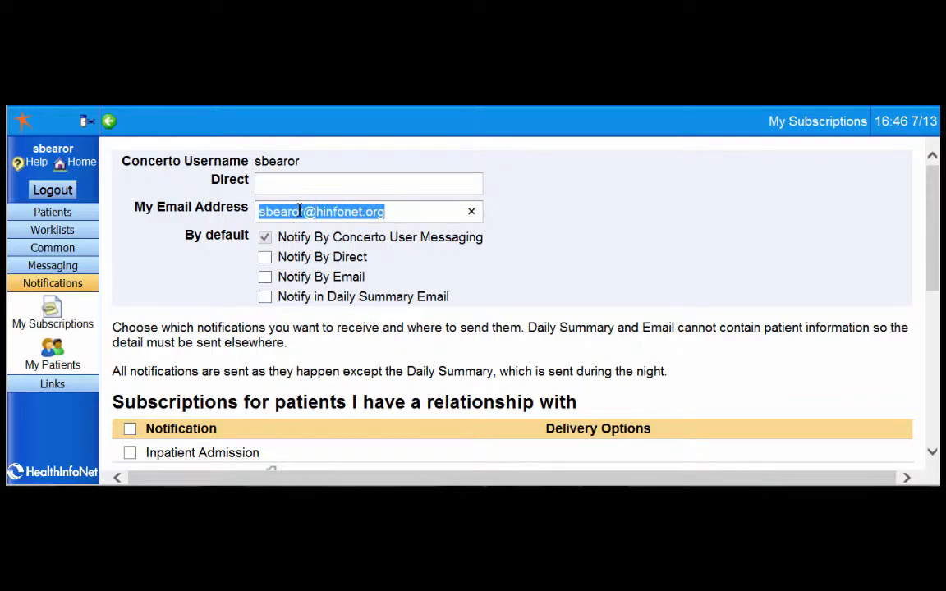
{"action": "left_click", "coordinate": [696, 229]}
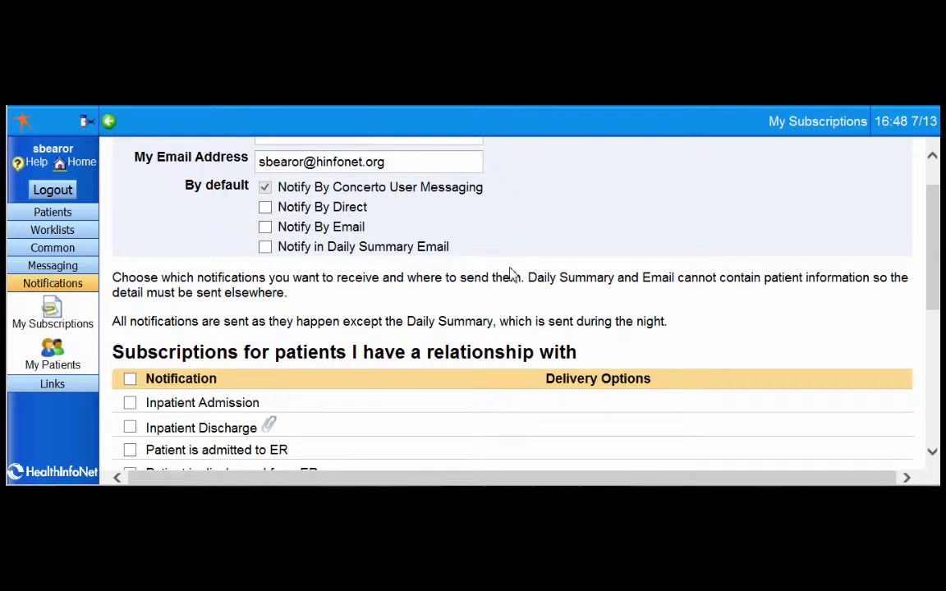
- Set the default delivery to include Notify in Daily Summary Email, leaving Notify By Email off
{"action": "left_click", "coordinate": [265, 227]}
{"action": "left_click", "coordinate": [265, 226]}
{"action": "left_click", "coordinate": [265, 248]}
- Subscribe to Inpatient Admission notifications and customize their delivery to include Notify By Email
{"action": "scroll", "coordinate": [418, 321], "scroll_direction": "down", "scroll_amount": 3}
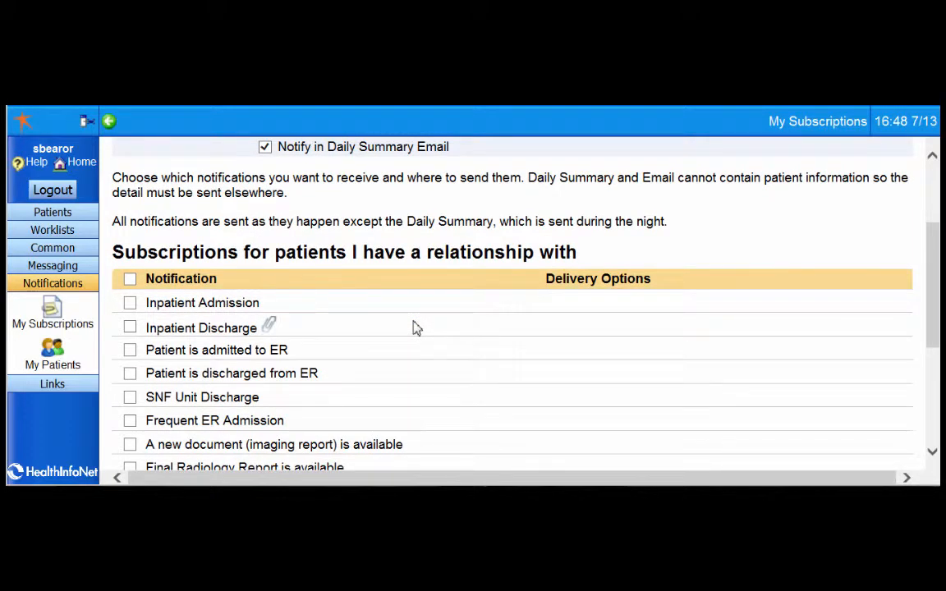
{"action": "scroll", "coordinate": [416, 327], "scroll_direction": "down", "scroll_amount": 1}
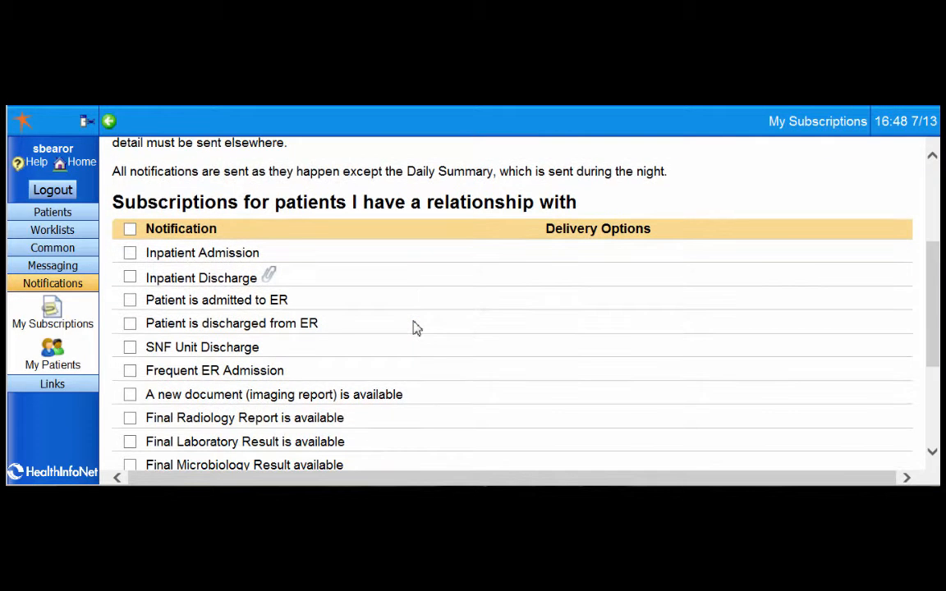
{"action": "scroll", "coordinate": [197, 345], "scroll_direction": "down", "scroll_amount": 1}
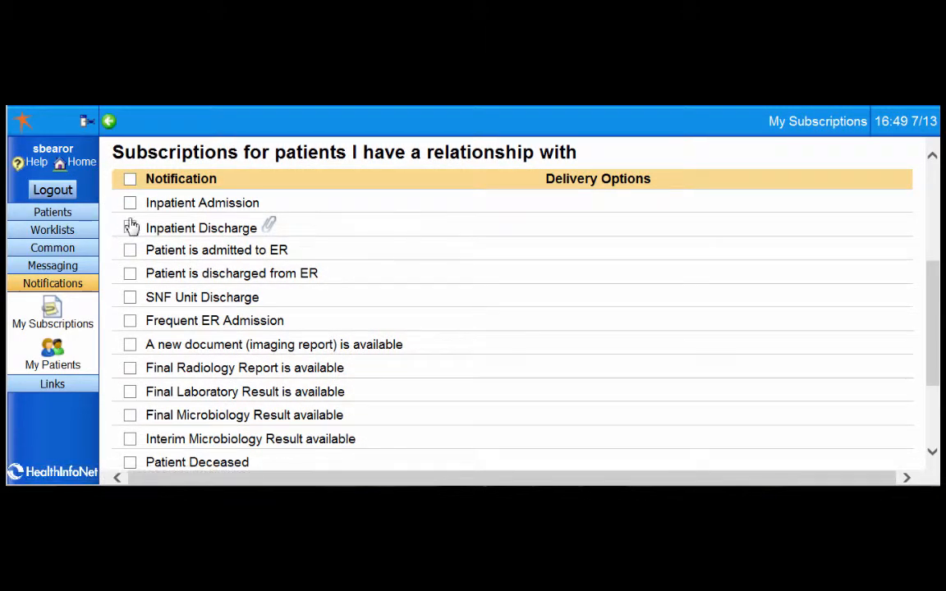
{"action": "left_click", "coordinate": [131, 205]}
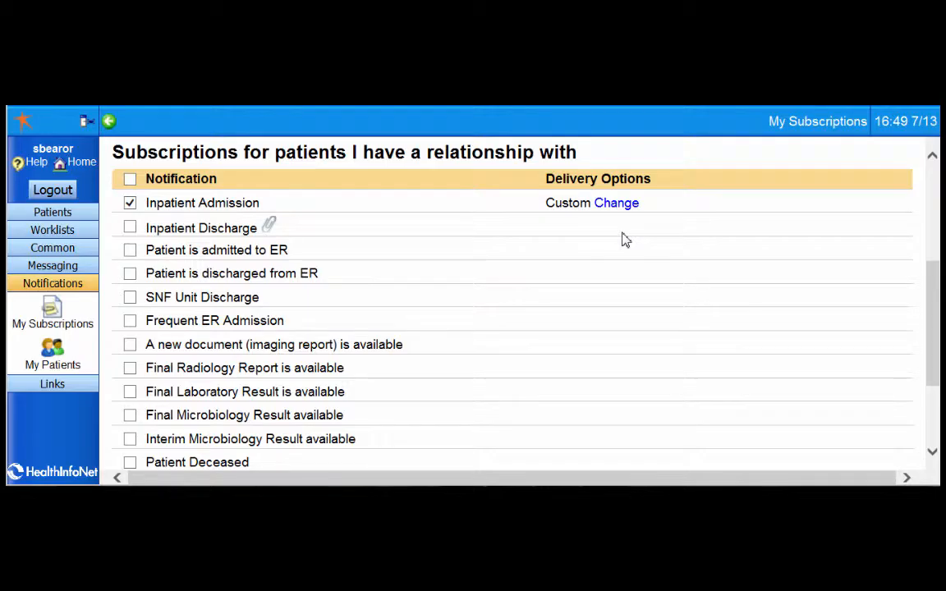
{"action": "left_click", "coordinate": [619, 204]}
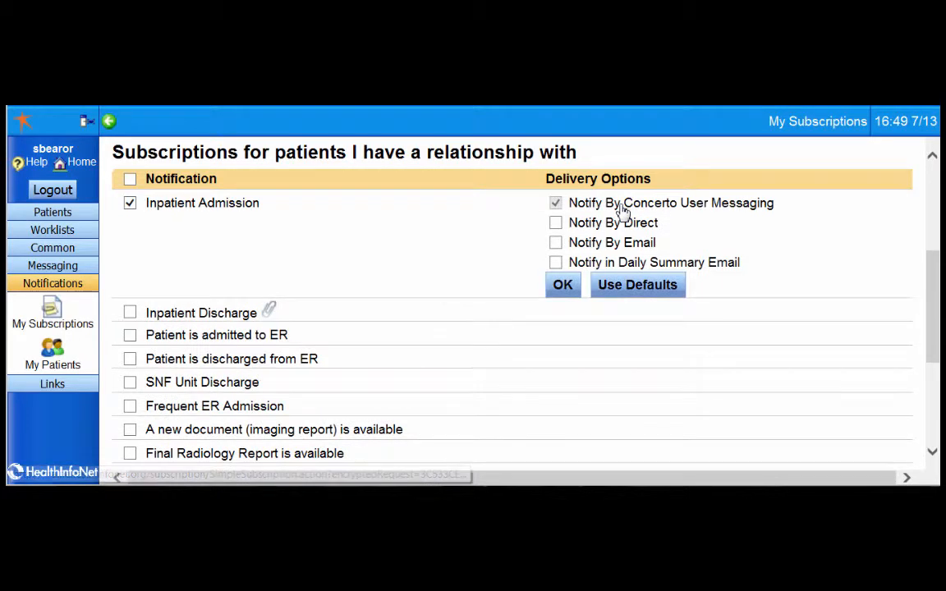
{"action": "left_click", "coordinate": [556, 244]}
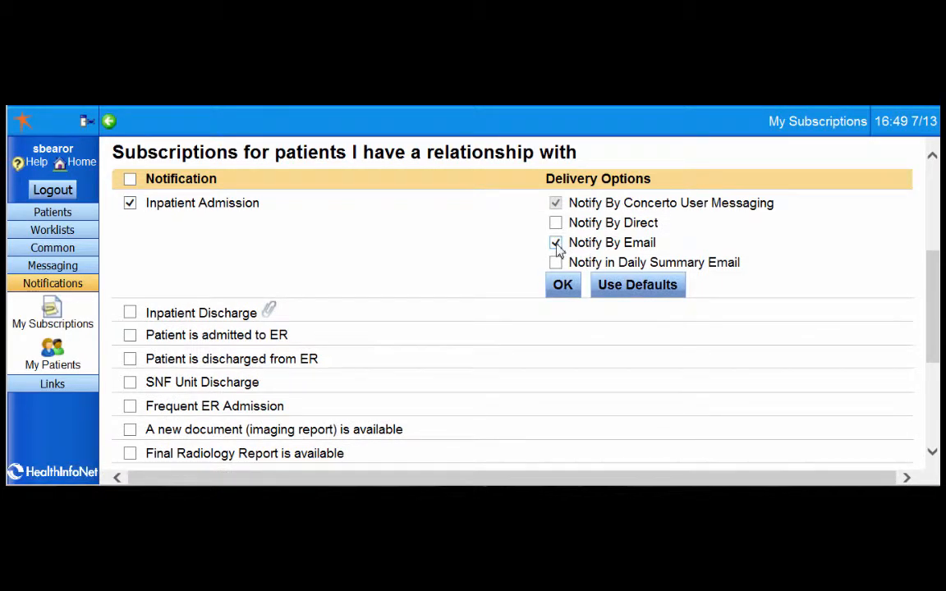
{"action": "left_click", "coordinate": [566, 287]}
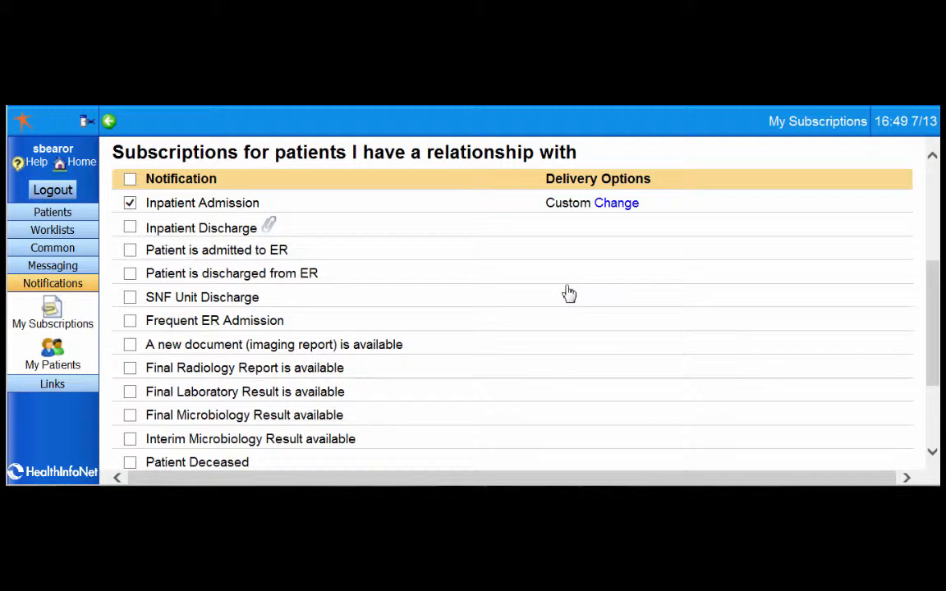
- Subscribe to Inpatient Discharge notifications with Notify By Email as an additional delivery option
{"action": "left_click", "coordinate": [130, 228]}
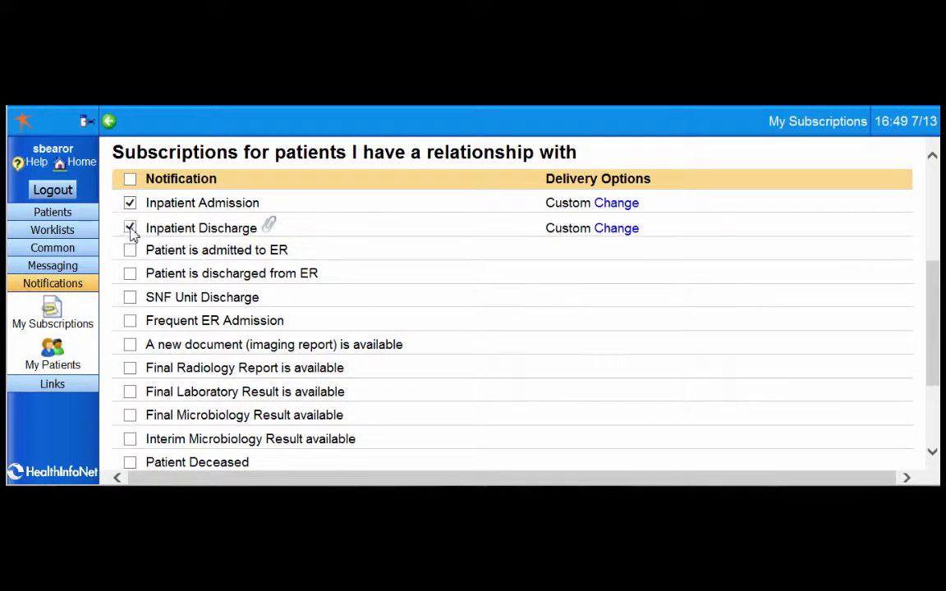
{"action": "left_click", "coordinate": [623, 231]}
{"action": "left_click", "coordinate": [556, 267]}
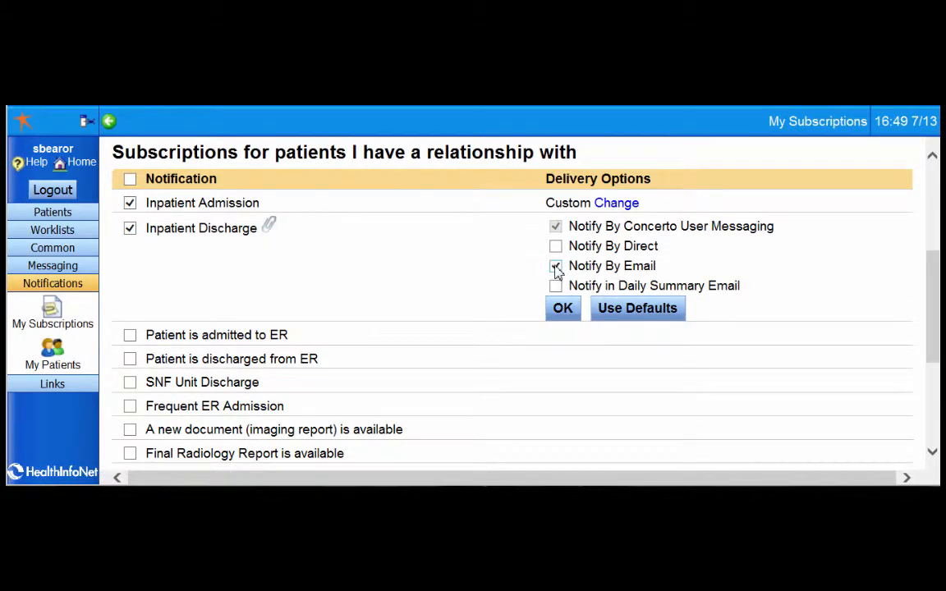
{"action": "left_click", "coordinate": [563, 312]}
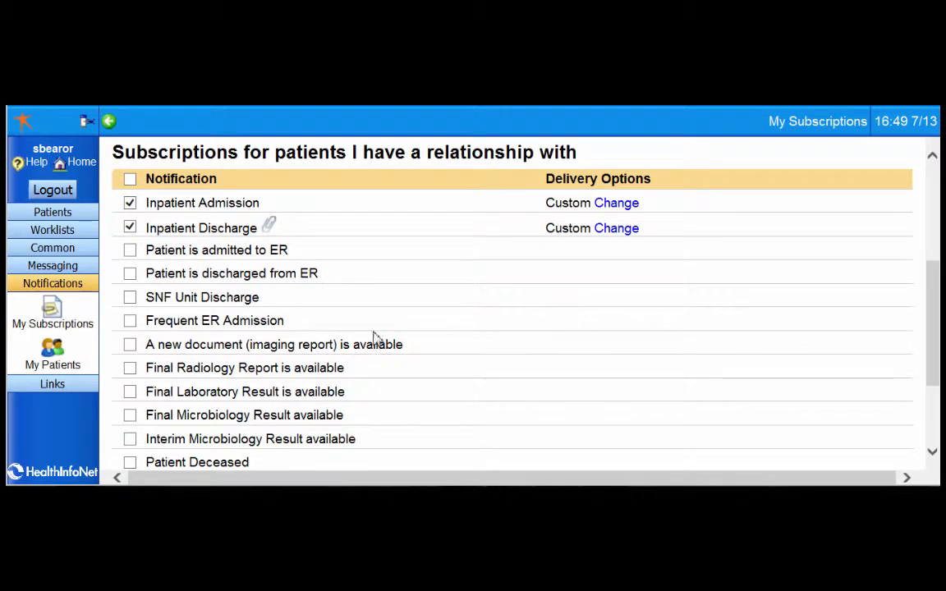
- Subscribe to Patient is admitted to ER notifications, delivered through Notify in Daily Summary Email
{"action": "left_click", "coordinate": [130, 251]}
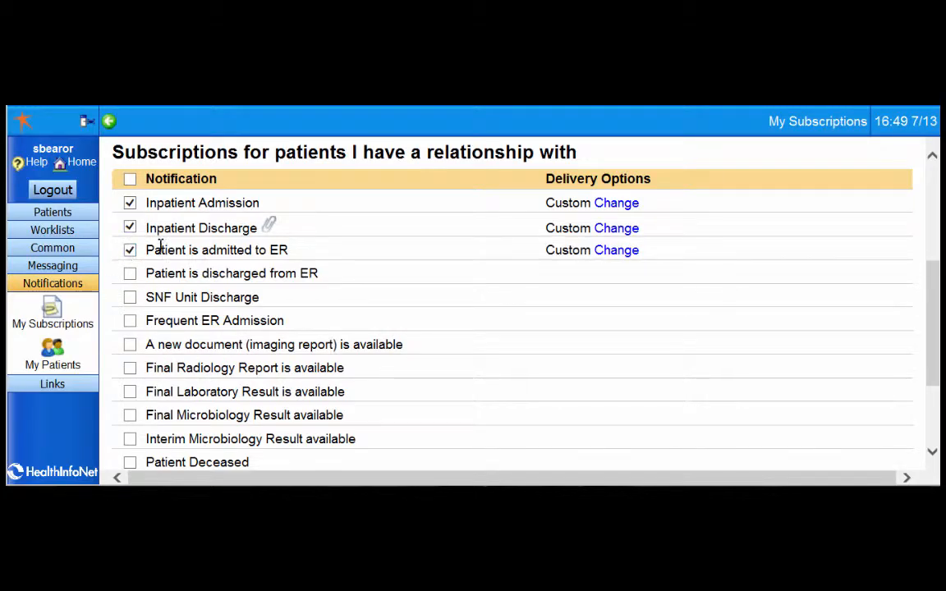
{"action": "left_click", "coordinate": [624, 251]}
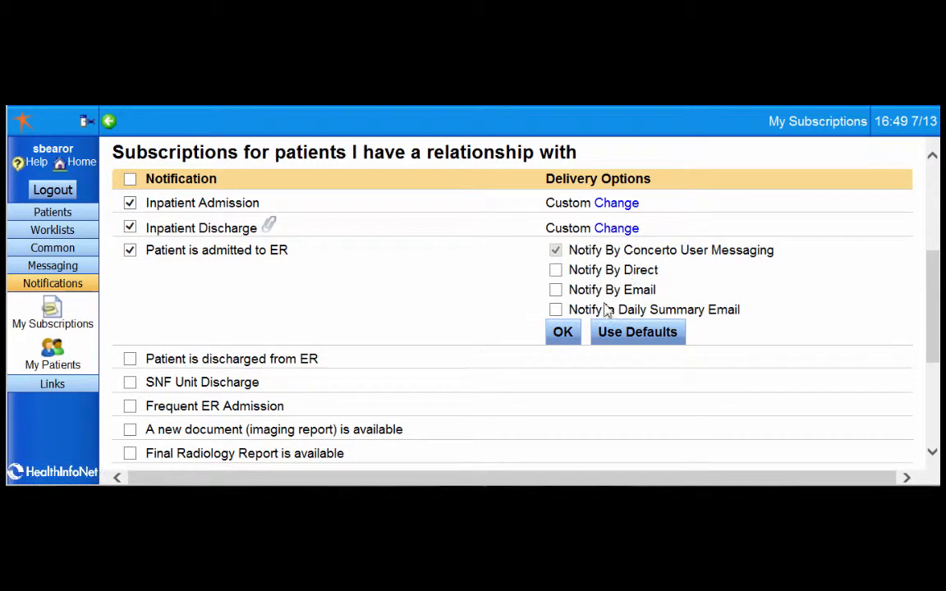
{"action": "left_click", "coordinate": [556, 311]}
{"action": "left_click", "coordinate": [563, 334]}
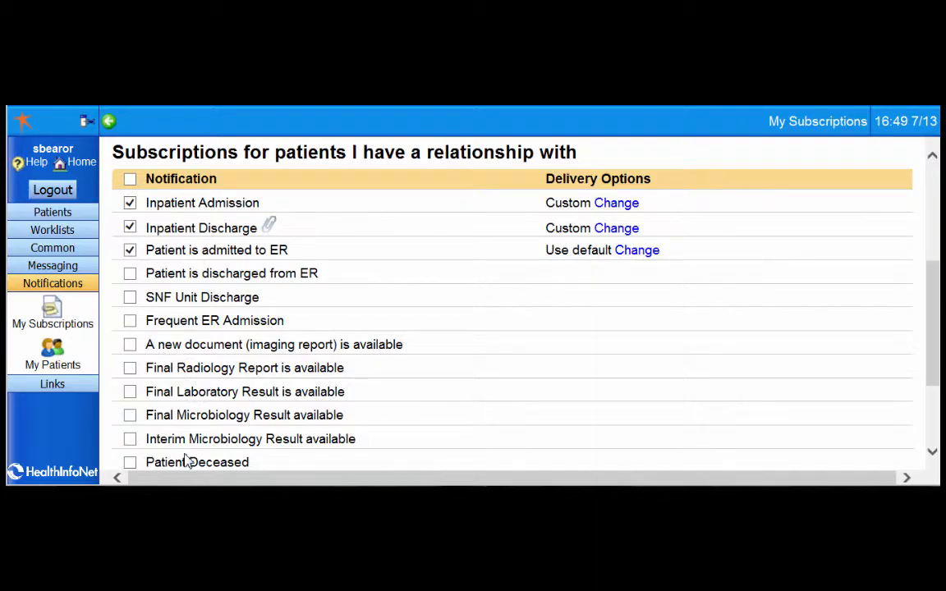
- Subscribe to Patient Deceased notifications with Notify in Daily Summary Email and save the subscriptions
{"action": "scroll", "coordinate": [181, 456], "scroll_direction": "down", "scroll_amount": 1}
{"action": "left_click", "coordinate": [131, 413]}
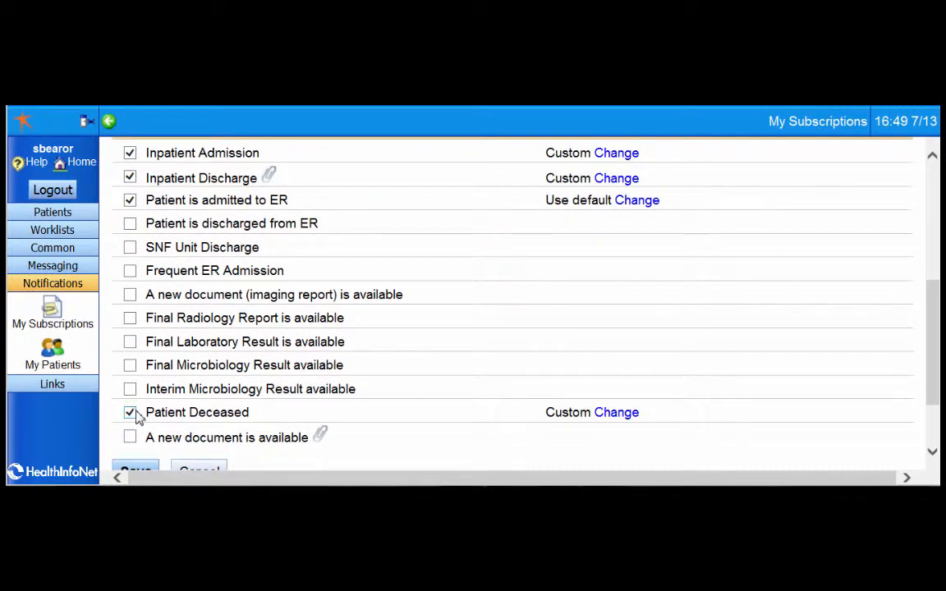
{"action": "left_click", "coordinate": [612, 413]}
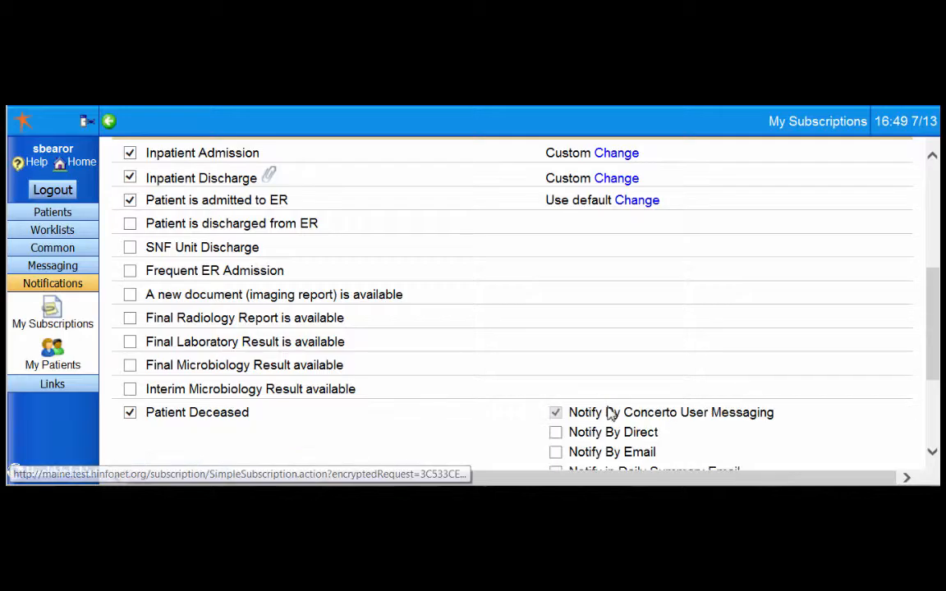
{"action": "scroll", "coordinate": [674, 403], "scroll_direction": "down", "scroll_amount": 2}
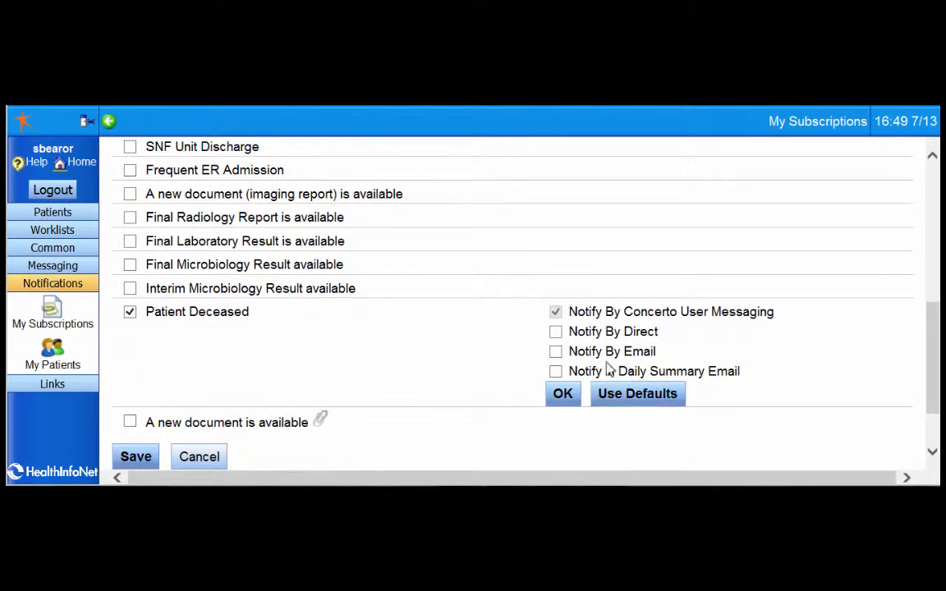
{"action": "left_click", "coordinate": [557, 372]}
{"action": "left_click", "coordinate": [563, 394]}
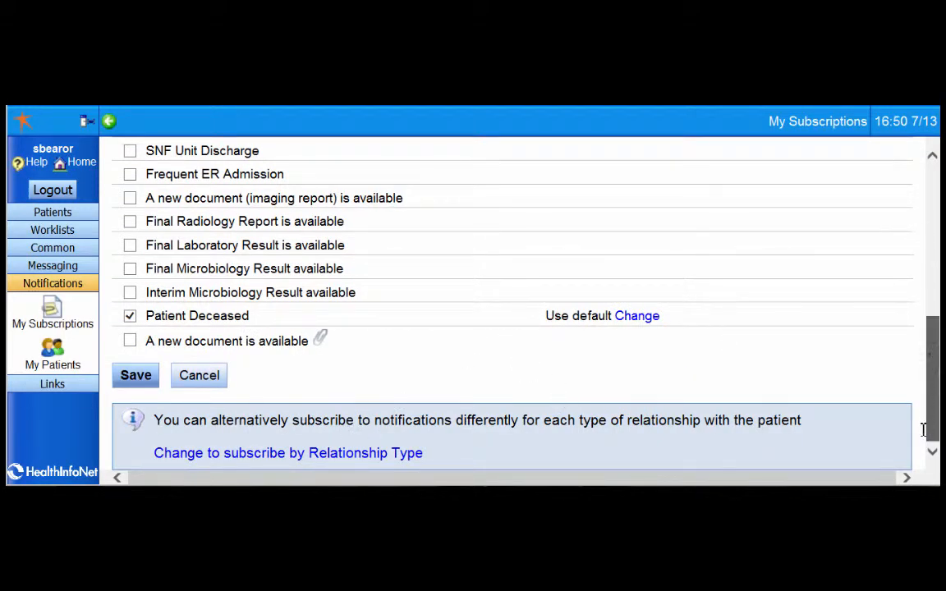
{"action": "left_click", "coordinate": [135, 376]}
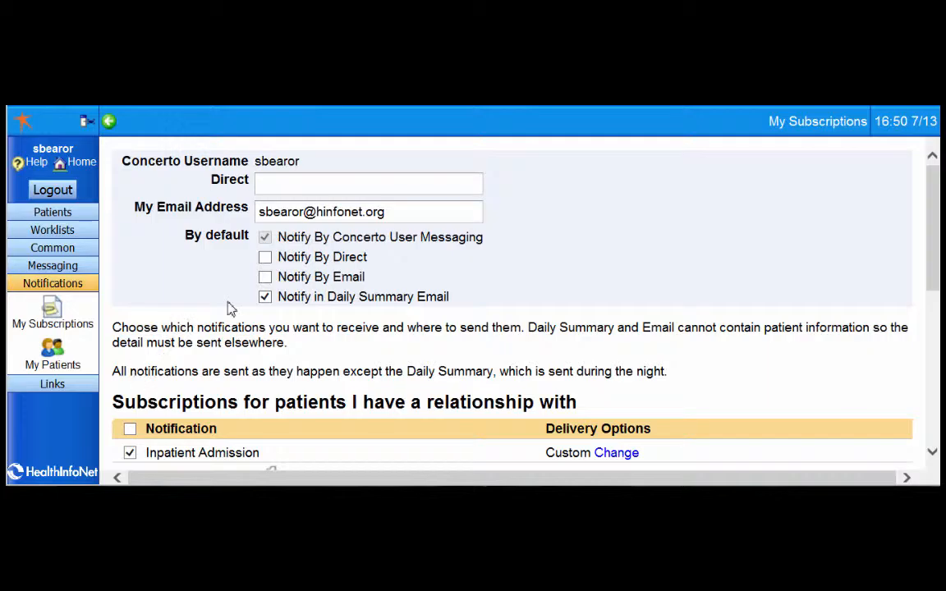
- Review the saved notification subscriptions and the delivery option chosen for each one
{"action": "scroll", "coordinate": [247, 316], "scroll_direction": "down", "scroll_amount": 5}
{"action": "scroll", "coordinate": [272, 308], "scroll_direction": "up", "scroll_amount": 1}
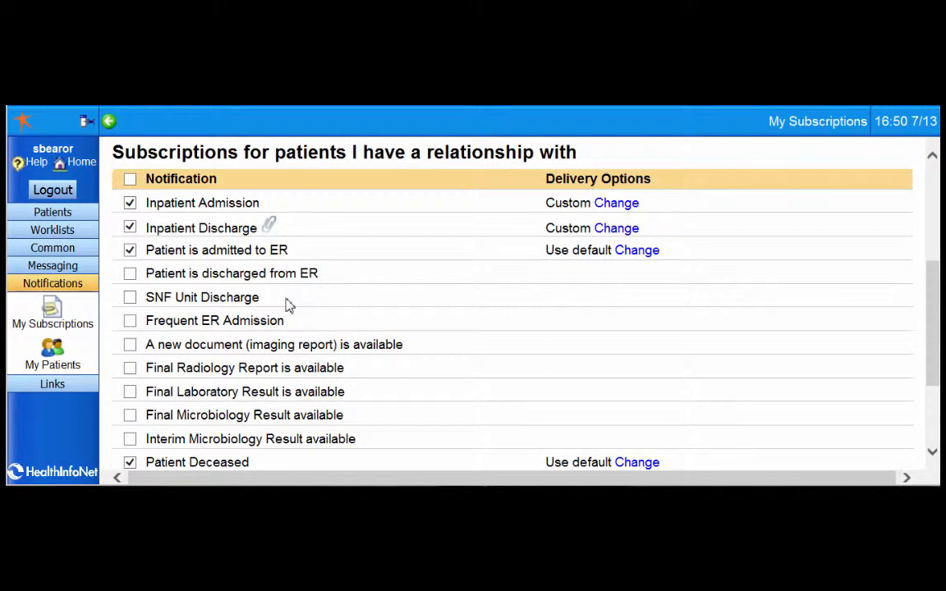
{"action": "left_click", "coordinate": [130, 249]}
{"action": "scroll", "coordinate": [368, 277], "scroll_direction": "down", "scroll_amount": 3}
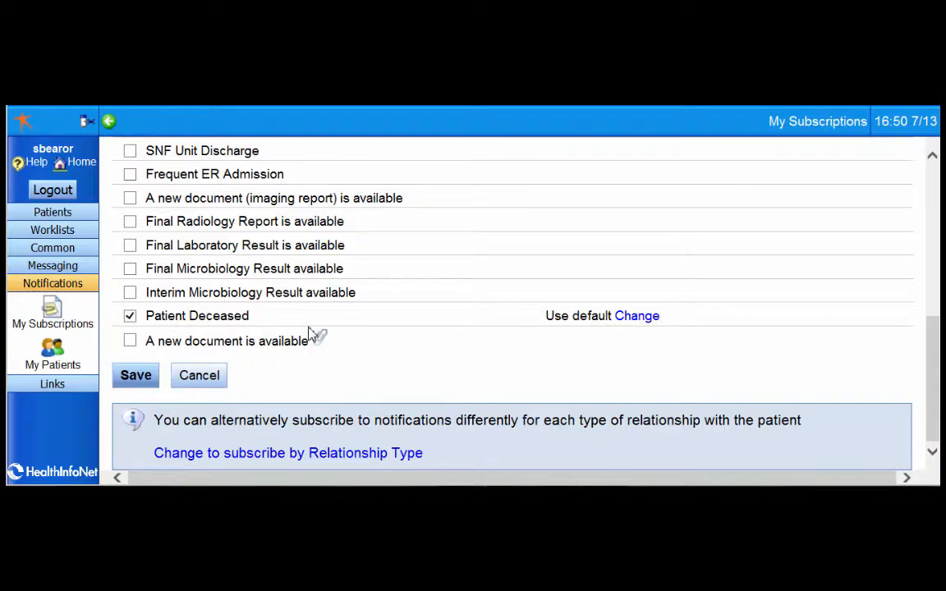
{"action": "scroll", "coordinate": [316, 335], "scroll_direction": "up", "scroll_amount": 8}
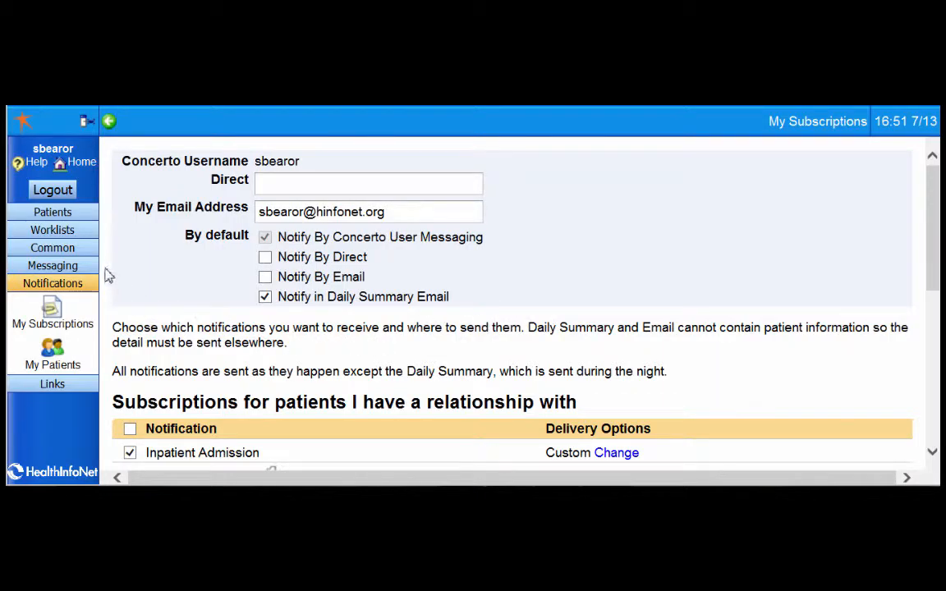
- Open the record of the 87-year-old female patient from the recent patients list
{"action": "left_click", "coordinate": [43, 214]}
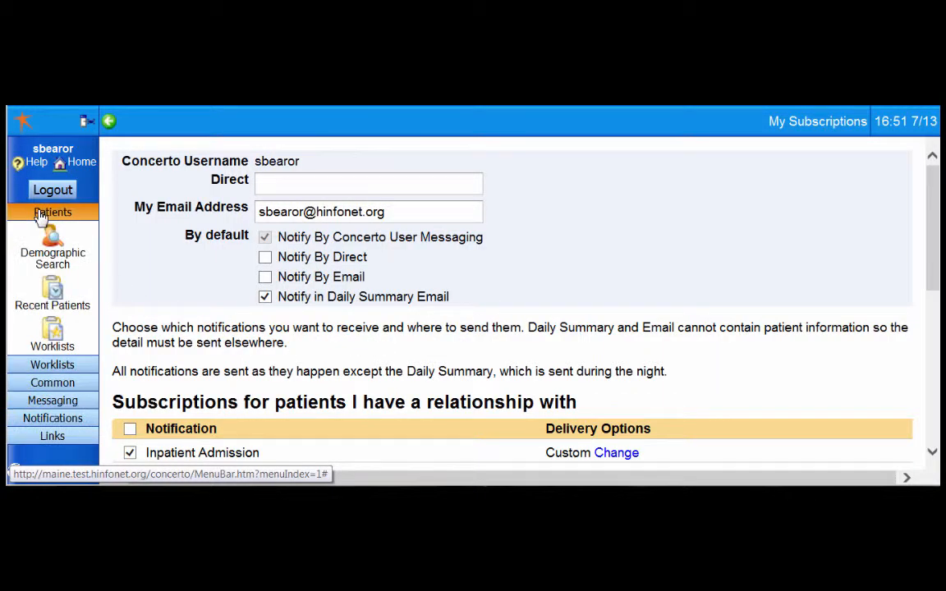
{"action": "left_click", "coordinate": [61, 306]}
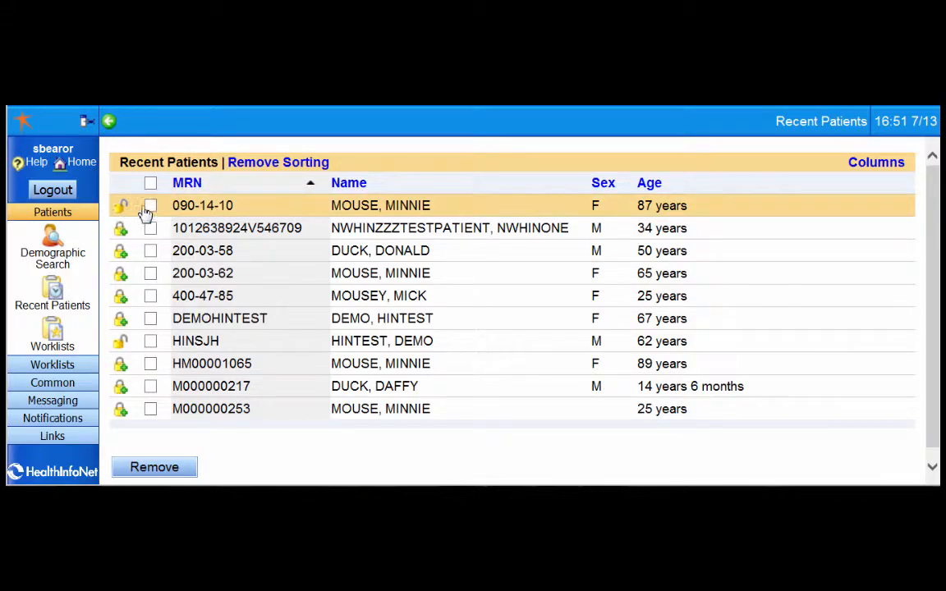
{"action": "left_click", "coordinate": [514, 213]}
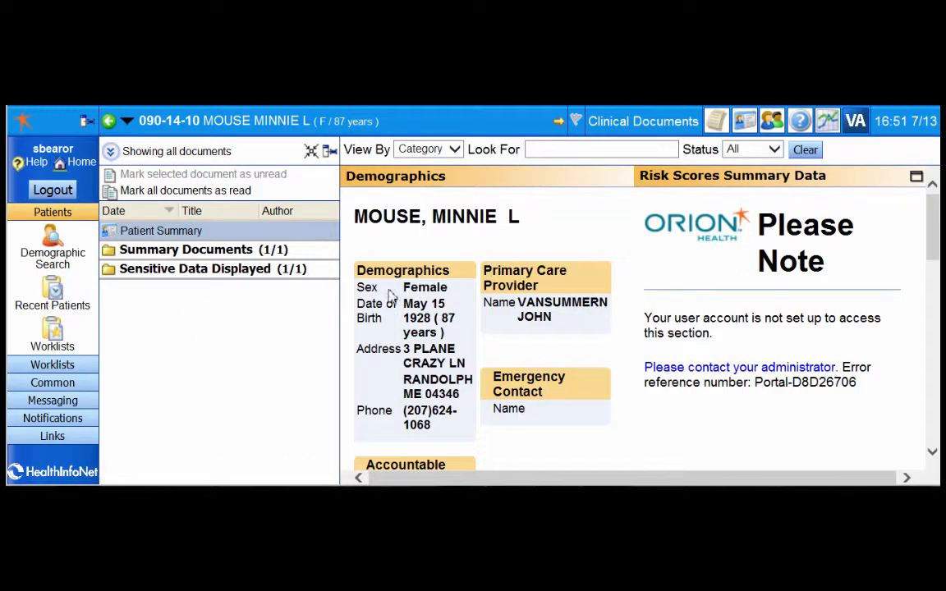
- Add the open patient to My Patients for site Maine General Health with the relationship Care Manager
{"action": "left_click", "coordinate": [54, 419]}
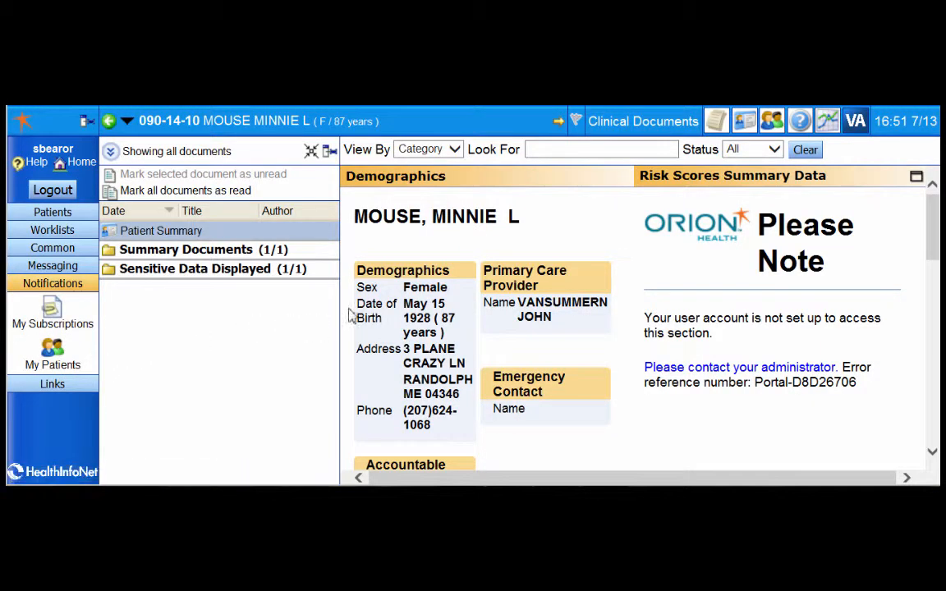
{"action": "left_click", "coordinate": [774, 122]}
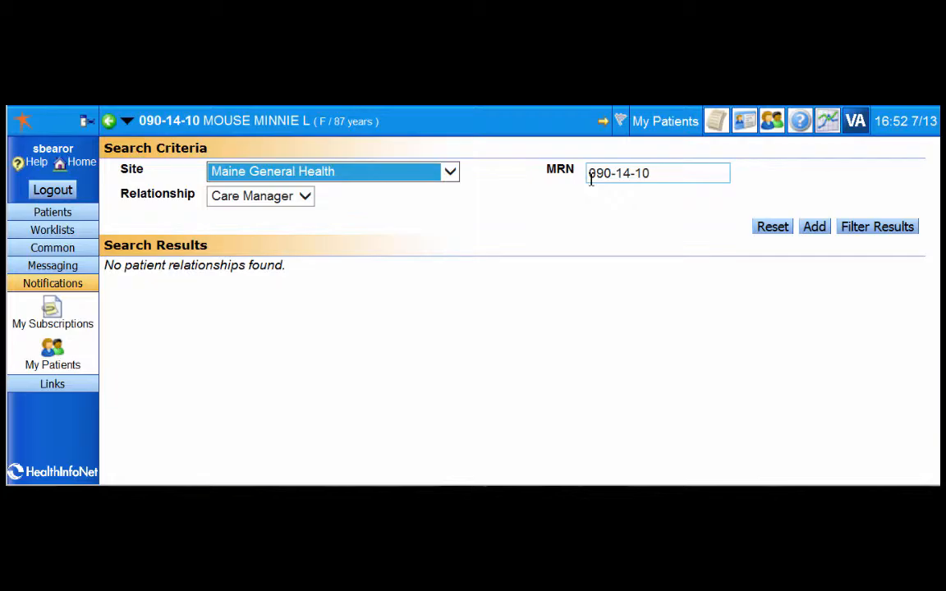
{"action": "left_click", "coordinate": [821, 235]}
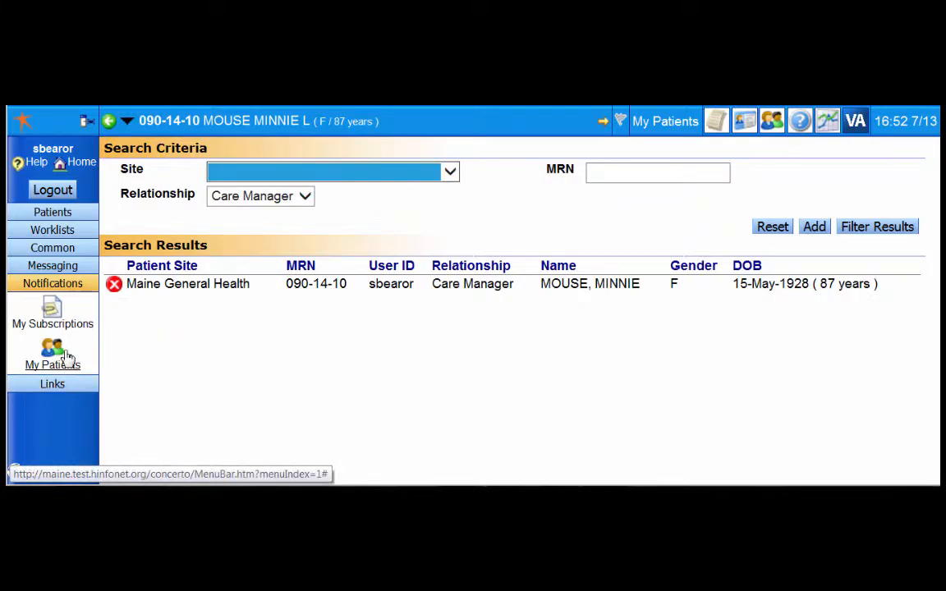
- Add the 62-year-old male from the recent patients list to My Patients for site St. Joseph Hospital with the relationship Care Manager
{"action": "left_click", "coordinate": [54, 212]}
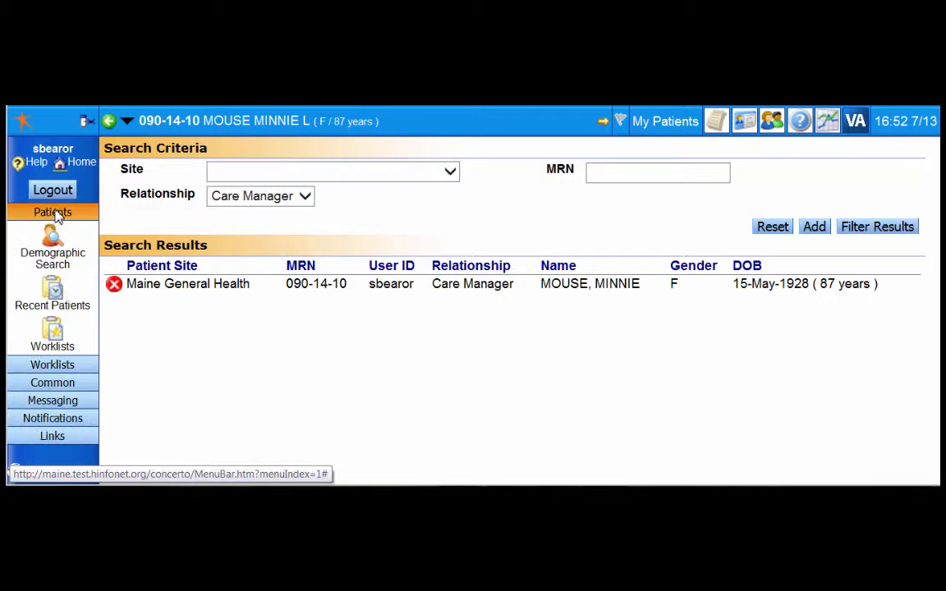
{"action": "left_click", "coordinate": [70, 308]}
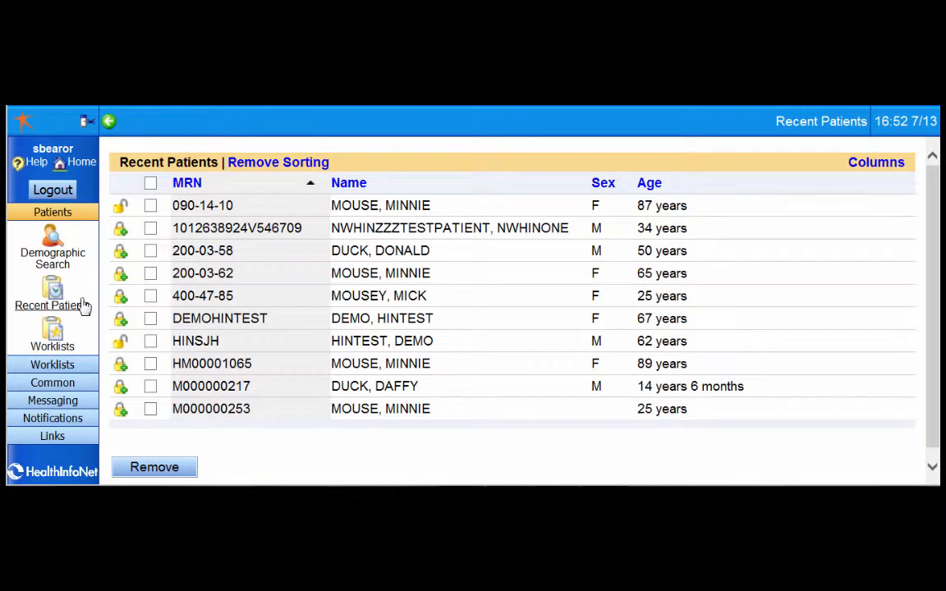
{"action": "left_click", "coordinate": [461, 347]}
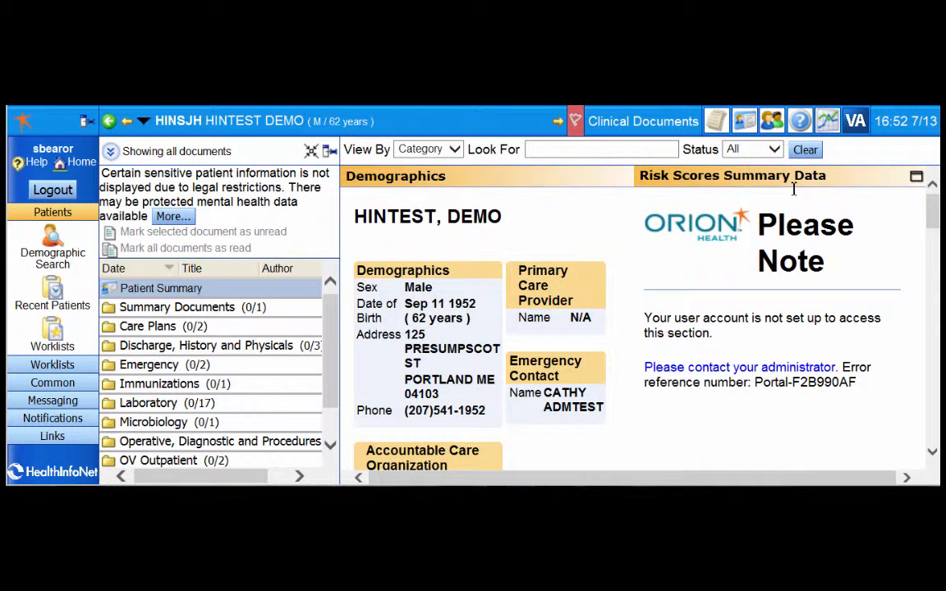
{"action": "left_click", "coordinate": [772, 123]}
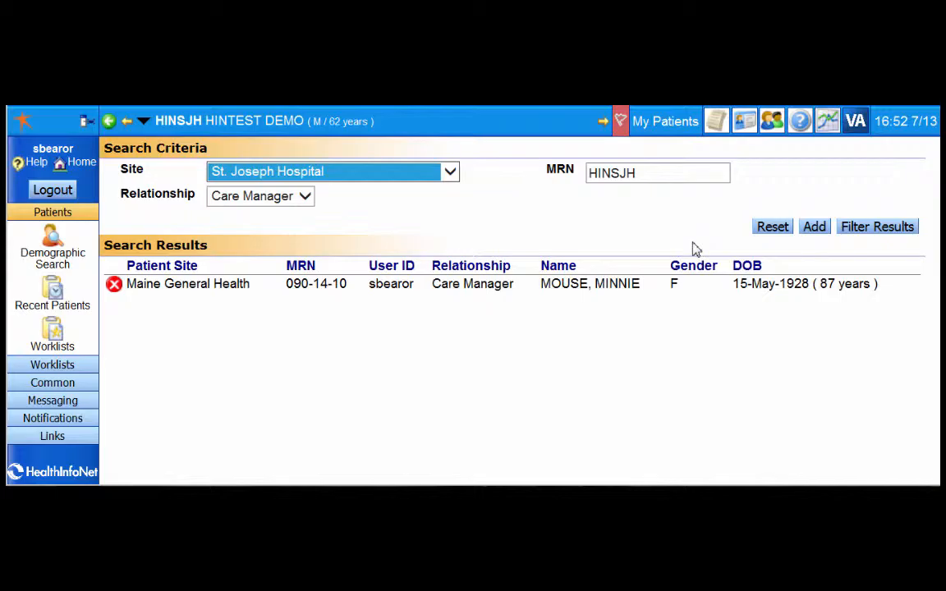
{"action": "left_click", "coordinate": [817, 228]}
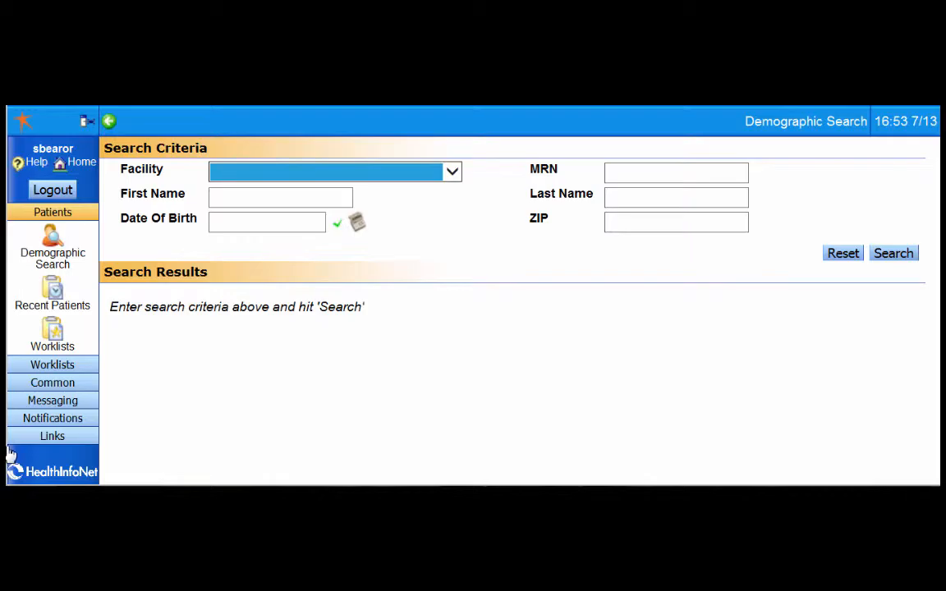
- Run a demographic search for a patient using the facility St. Joseph Hospital and the patient's medical record number
{"action": "left_click", "coordinate": [453, 173]}
{"action": "left_click_drag", "start_coordinate": [459, 164], "coordinate": [450, 408]}
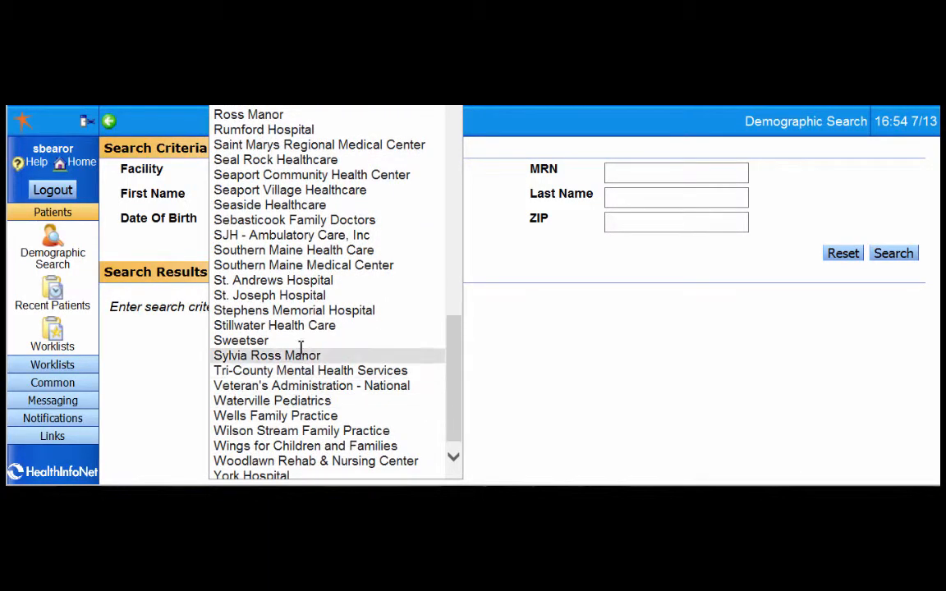
{"action": "left_click", "coordinate": [308, 295]}
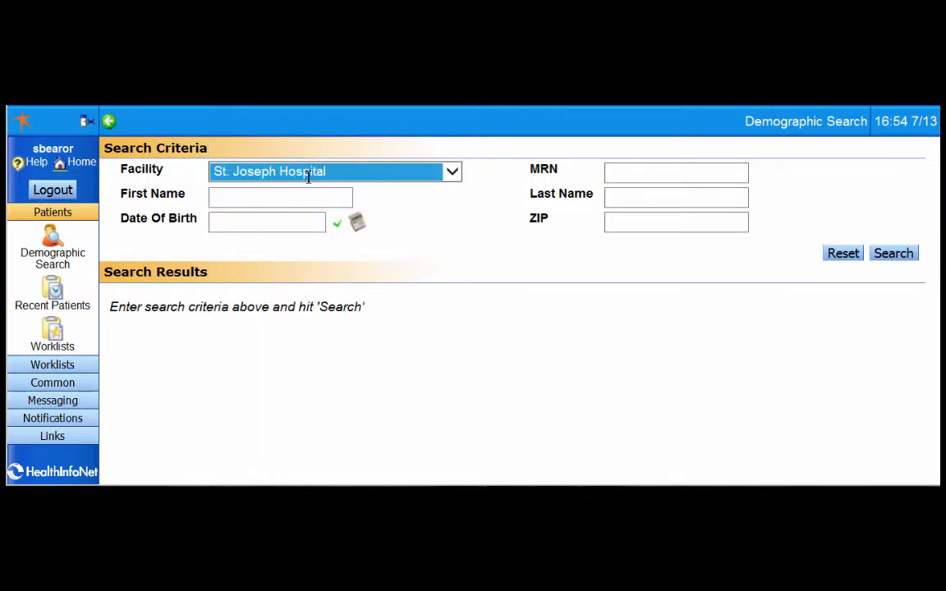
{"action": "left_click", "coordinate": [616, 174]}
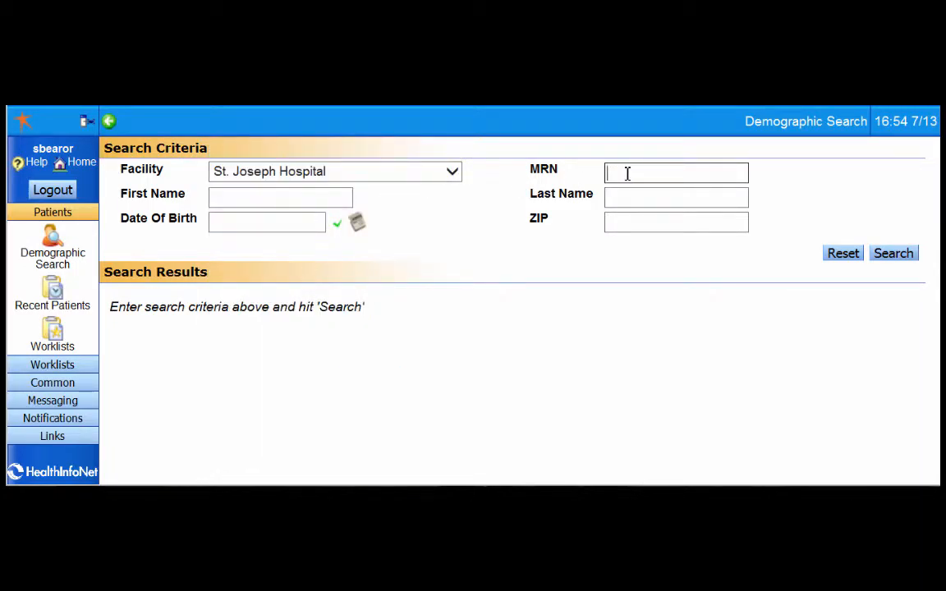
{"action": "type", "text": "SJHFAKE0011"}
{"action": "left_click", "coordinate": [712, 194]}
{"action": "left_click", "coordinate": [893, 254]}
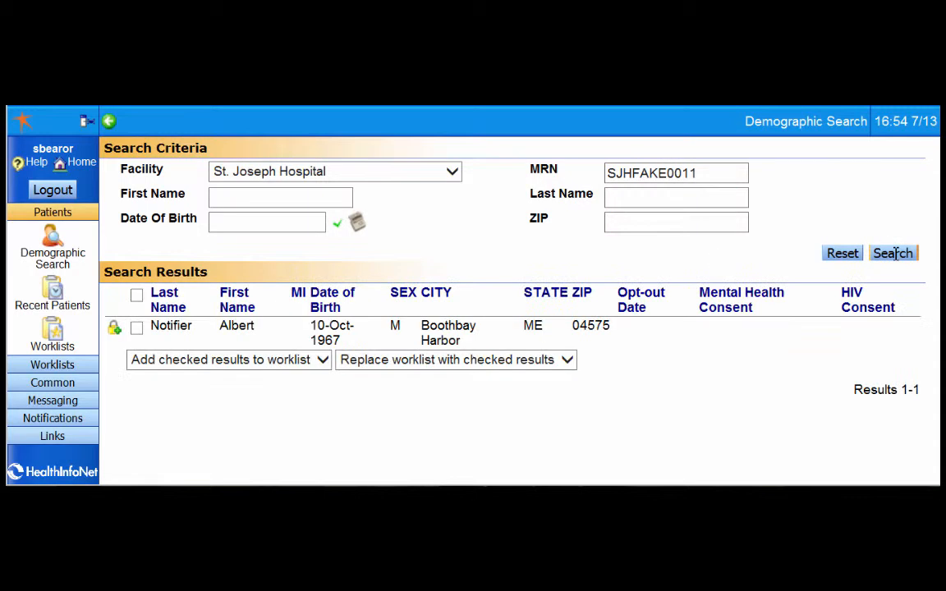